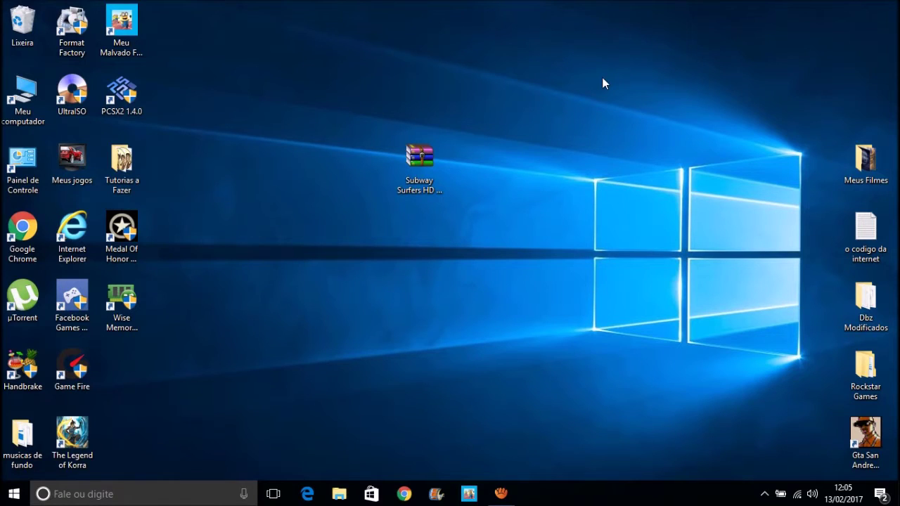
{"action": "left_click", "coordinate": [419, 161]}
{"action": "left_click", "coordinate": [359, 168]}
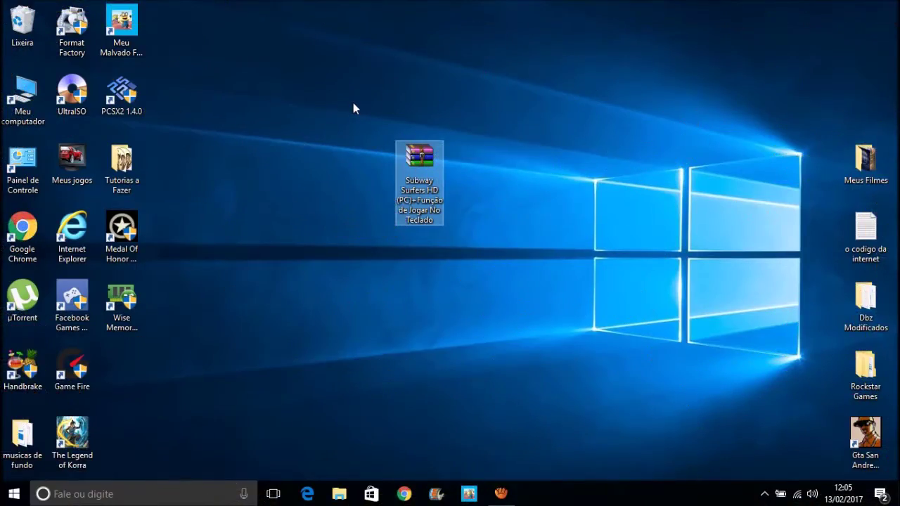
{"action": "left_click_drag", "start_coordinate": [587, 315], "coordinate": [300, 42]}
{"action": "left_click_drag", "start_coordinate": [243, 2], "coordinate": [462, 257]}
{"action": "left_click_drag", "start_coordinate": [518, 321], "coordinate": [394, 228]}
{"action": "mouse_move", "coordinate": [337, 45]}
{"action": "left_mouse_down"}
{"action": "mouse_move", "coordinate": [502, 302]}
{"action": "mouse_move", "coordinate": [353, 51]}
{"action": "left_mouse_up"}
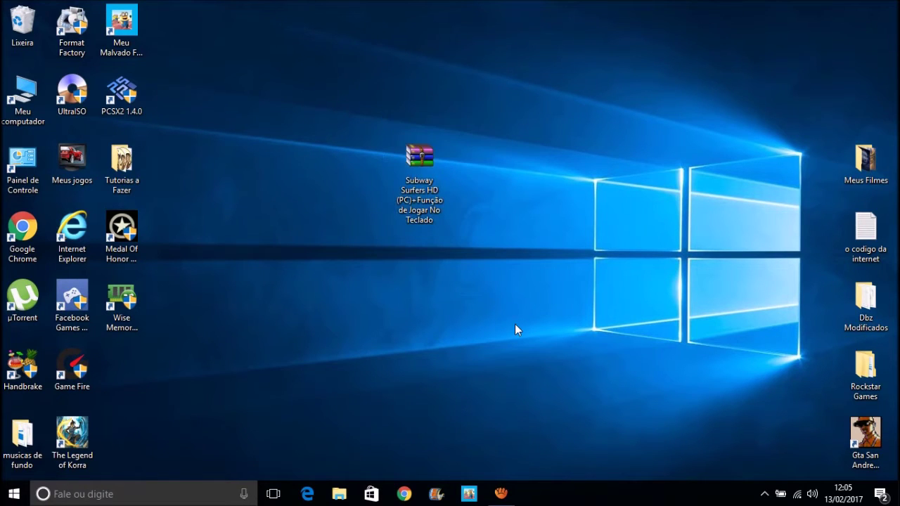
Move the Subway Surfers HD archive lower on the desktop and extract it into a folder of the same name
{"action": "left_click_drag", "start_coordinate": [432, 181], "coordinate": [431, 258]}
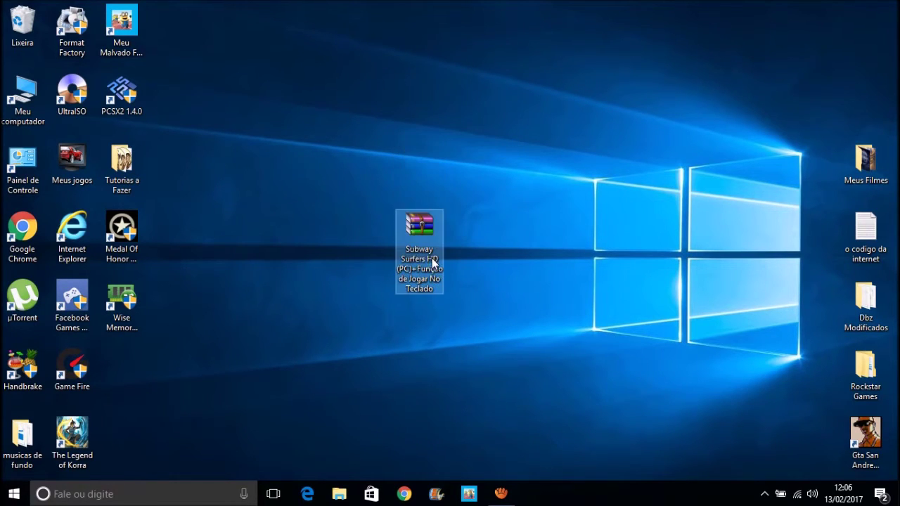
{"action": "left_click", "coordinate": [265, 245]}
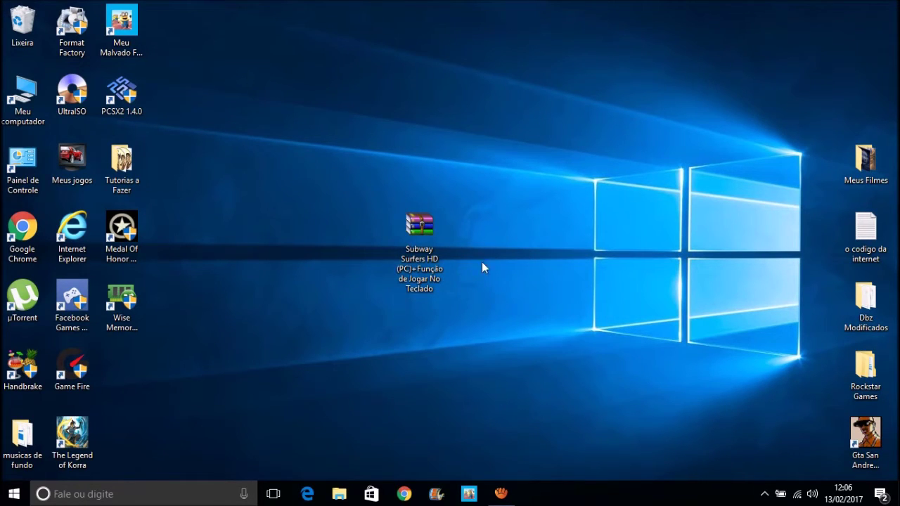
{"action": "right_click", "coordinate": [413, 236]}
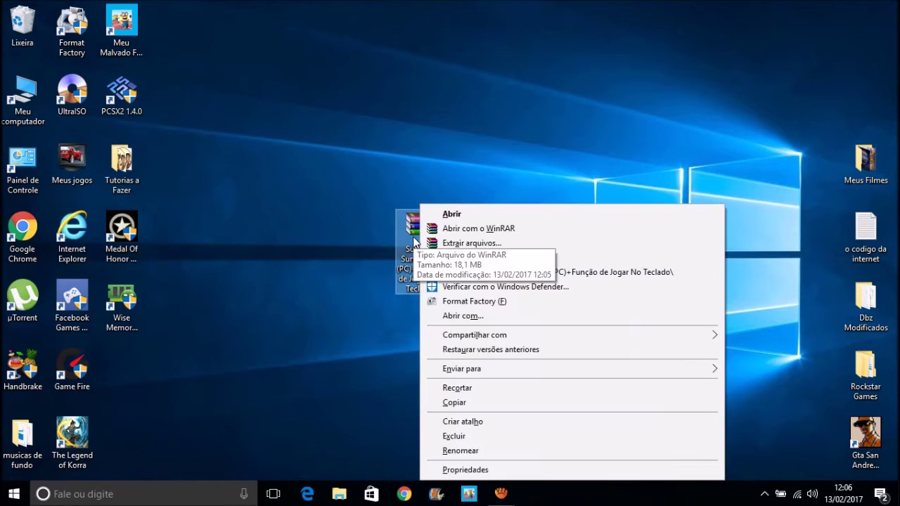
{"action": "left_click", "coordinate": [464, 258]}
{"action": "left_click_drag", "start_coordinate": [484, 248], "coordinate": [483, 249]}
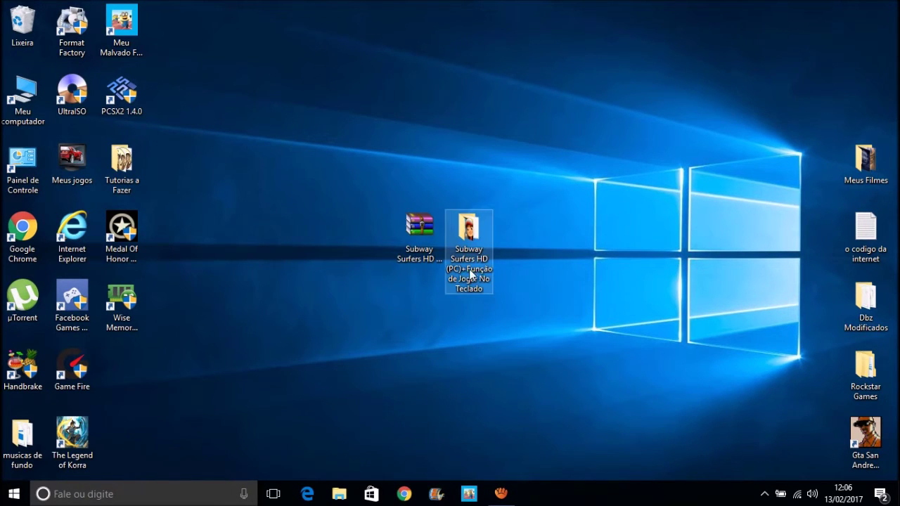
Move the extracted Subway Surfers folder from the desktop into Games Instalados under C:\Arquivos de Programas (x86), granting administrator permission
{"action": "mouse_move", "coordinate": [481, 242]}
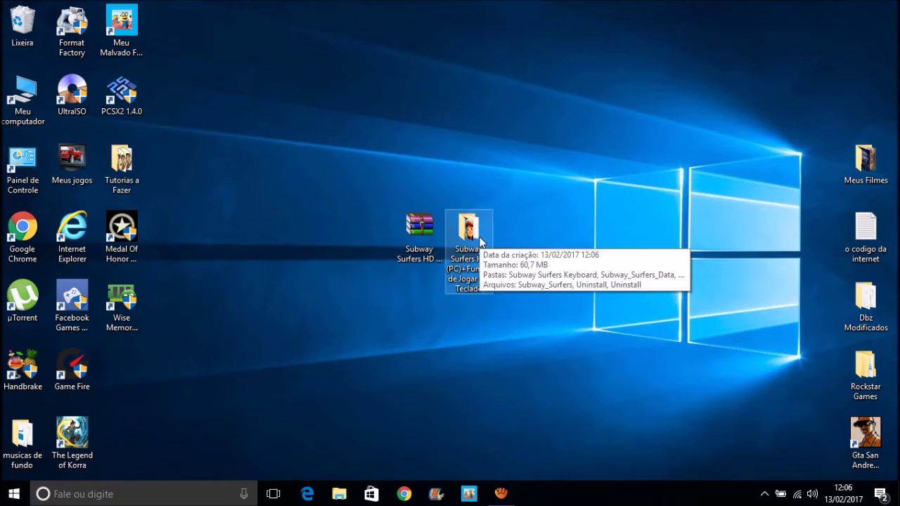
{"action": "mouse_move", "coordinate": [456, 277]}
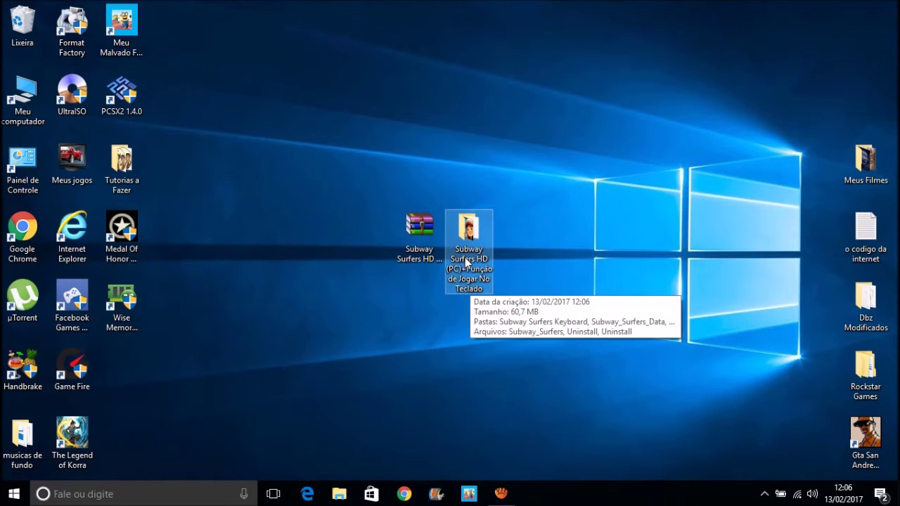
{"action": "right_click", "coordinate": [446, 274]}
{"action": "left_click", "coordinate": [504, 385]}
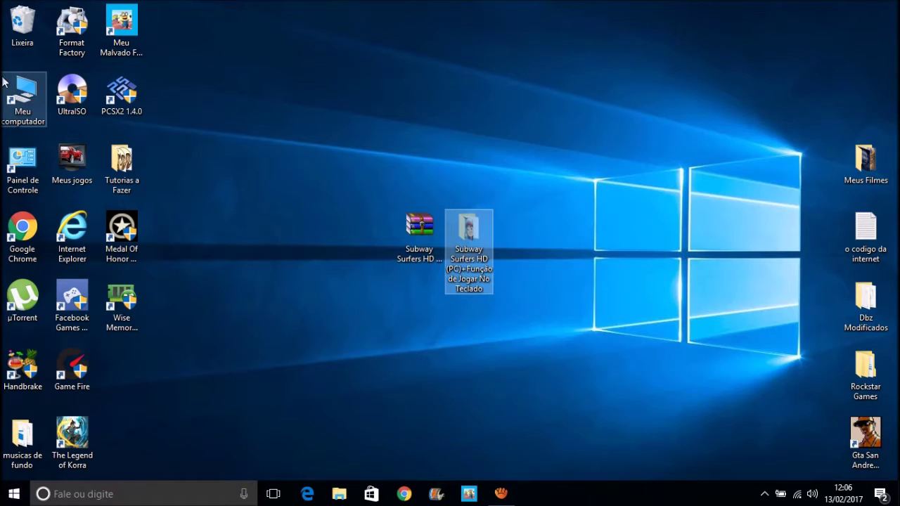
{"action": "double_click", "coordinate": [21, 116]}
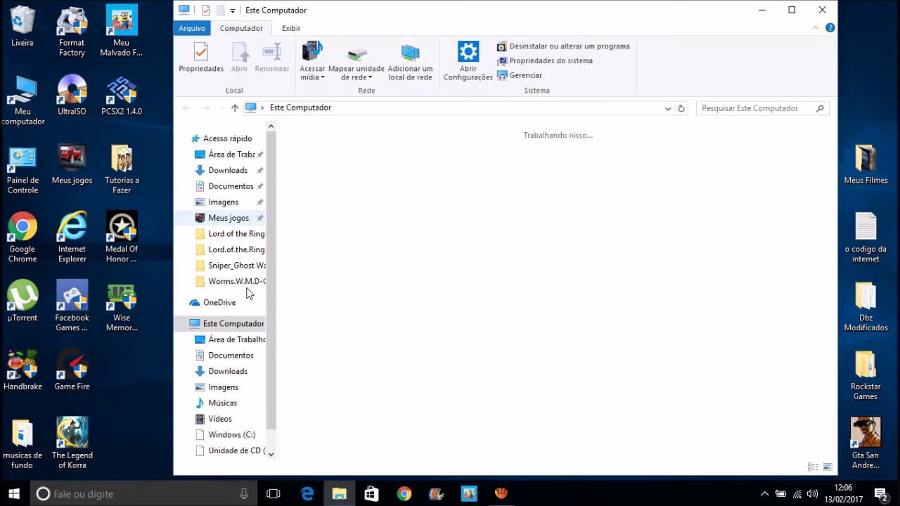
{"action": "double_click", "coordinate": [350, 266]}
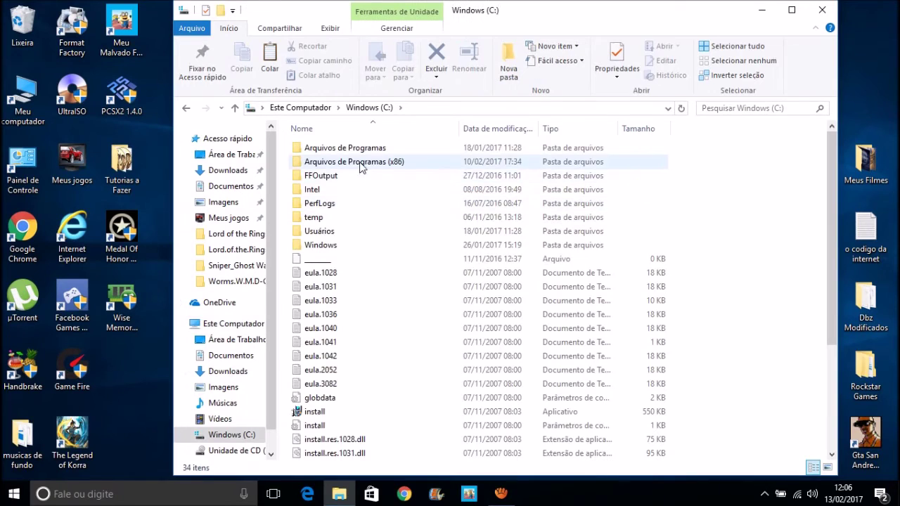
{"action": "double_click", "coordinate": [360, 166]}
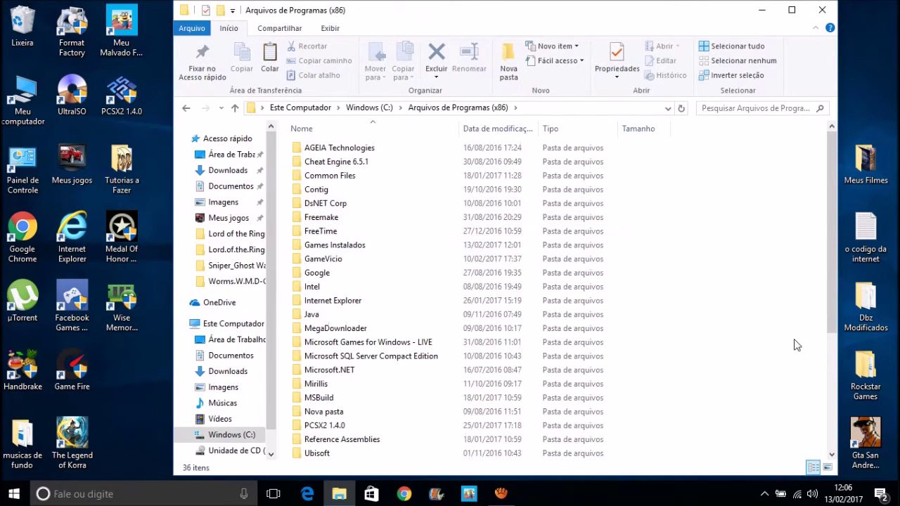
{"action": "double_click", "coordinate": [344, 247]}
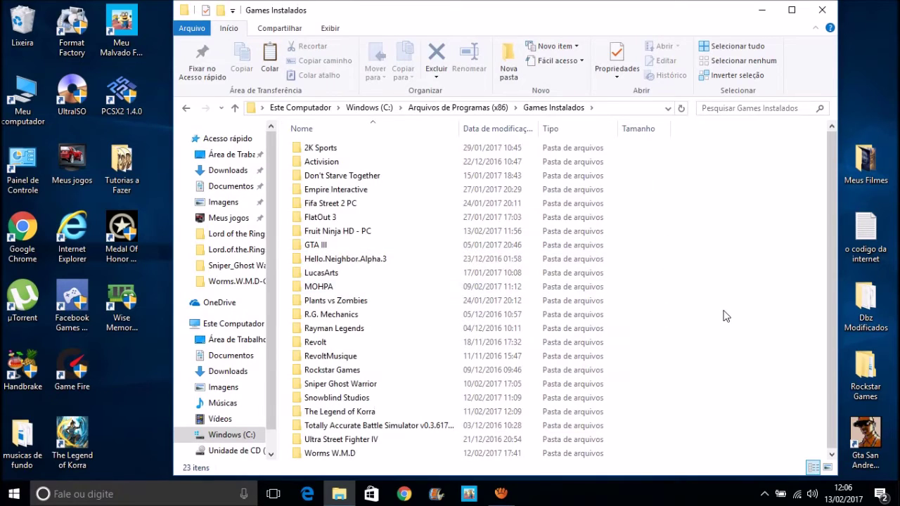
{"action": "key", "text": "shift+F10"}
{"action": "left_click", "coordinate": [341, 211]}
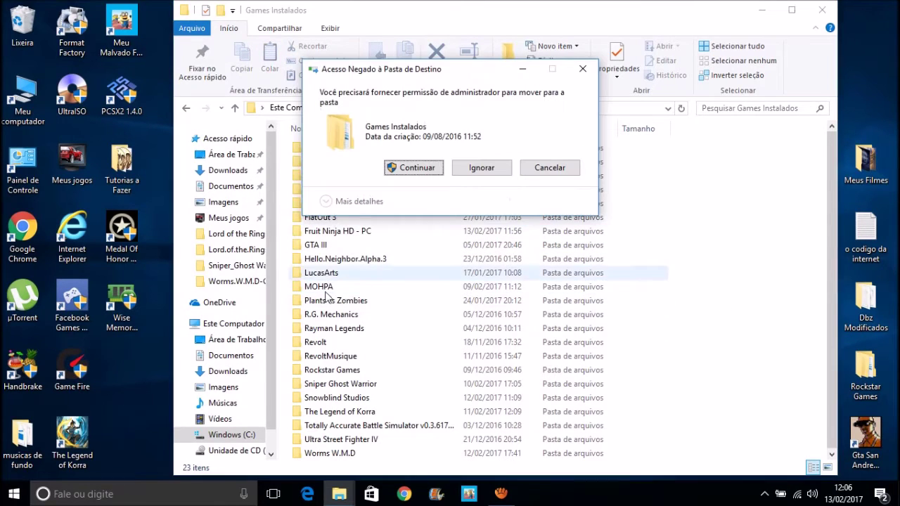
{"action": "left_click", "coordinate": [418, 172]}
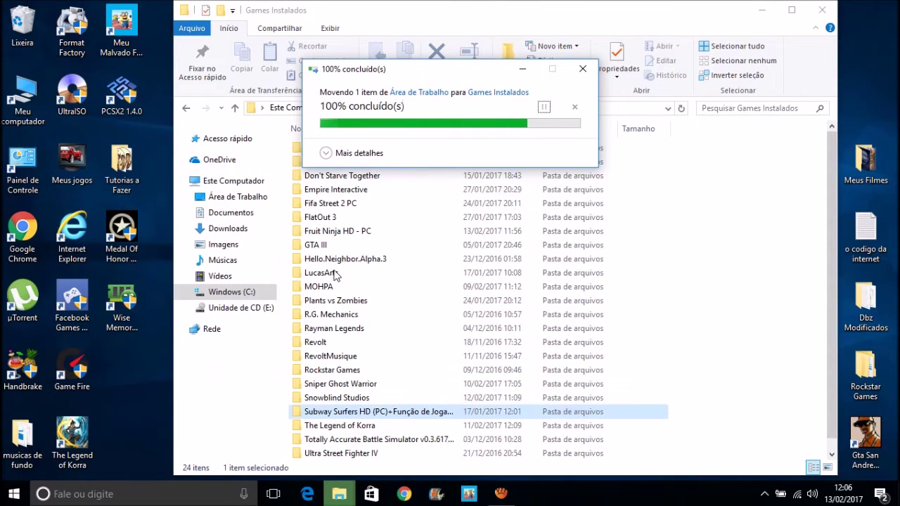
Create a desktop shortcut to the Subway_Surfers application in the moved folder and place it in a free spot on the desktop
{"action": "double_click", "coordinate": [336, 413]}
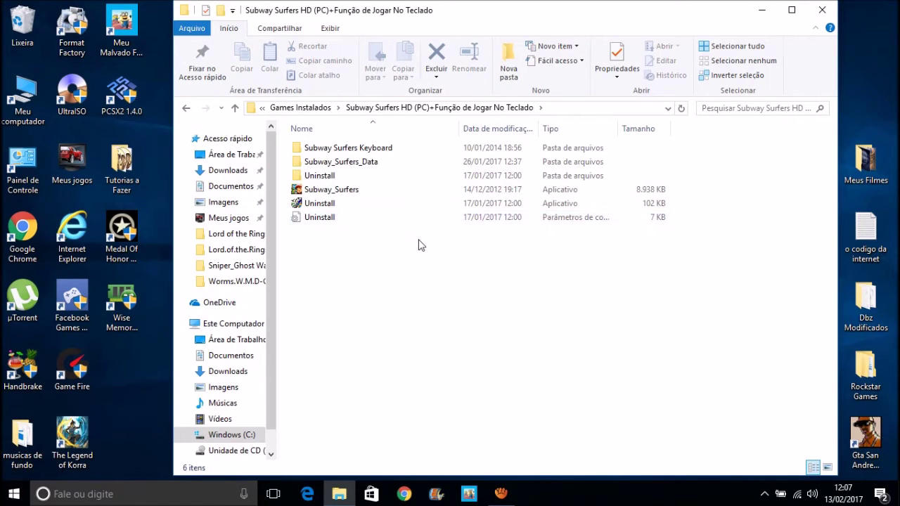
{"action": "left_click", "coordinate": [320, 191]}
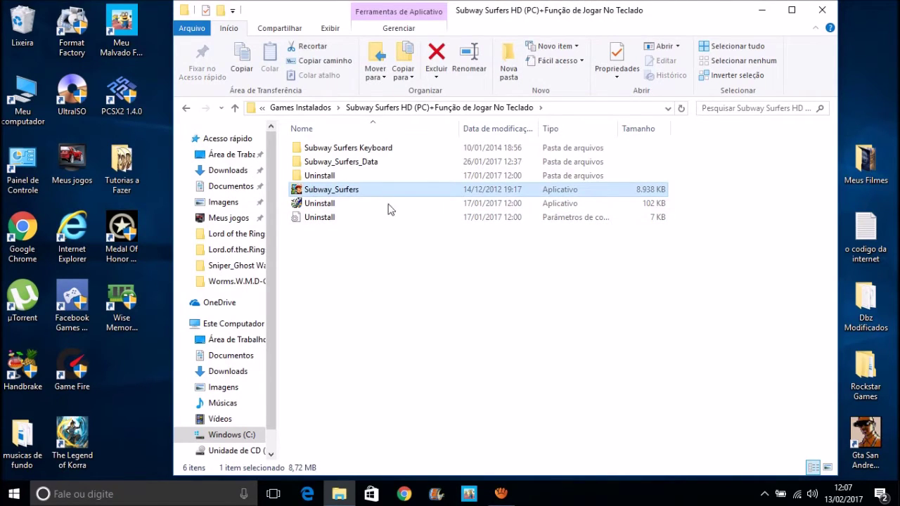
{"action": "right_click", "coordinate": [298, 190]}
{"action": "mouse_move", "coordinate": [485, 370]}
{"action": "left_click", "coordinate": [603, 370]}
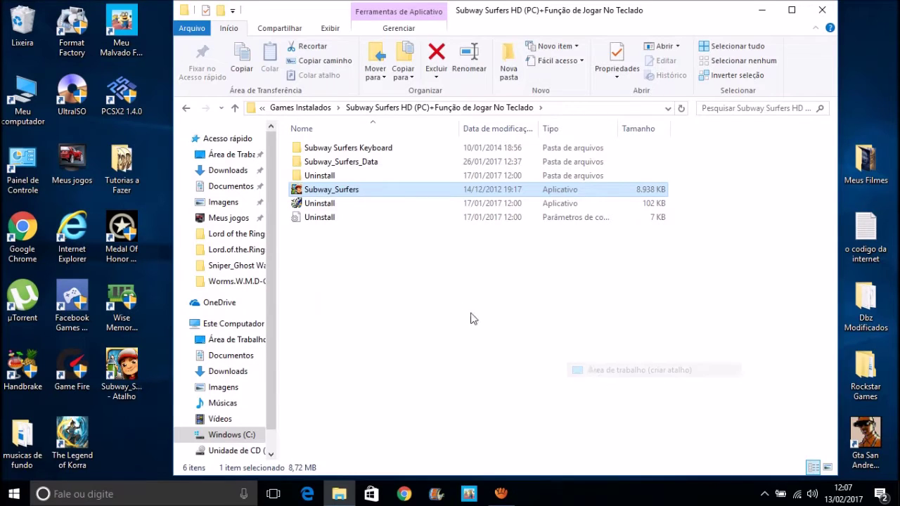
{"action": "left_click_drag", "start_coordinate": [121, 372], "coordinate": [153, 252]}
{"action": "left_click", "coordinate": [372, 233]}
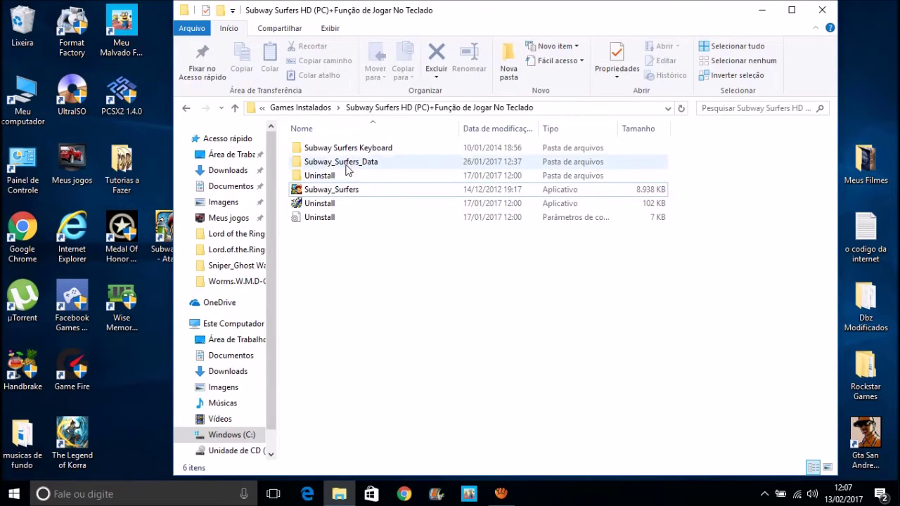
Run Subway Surfers Keyboard (Open 1st) from the Subway Surfers Keyboard folder as administrator, and close the folder window
{"action": "double_click", "coordinate": [373, 156]}
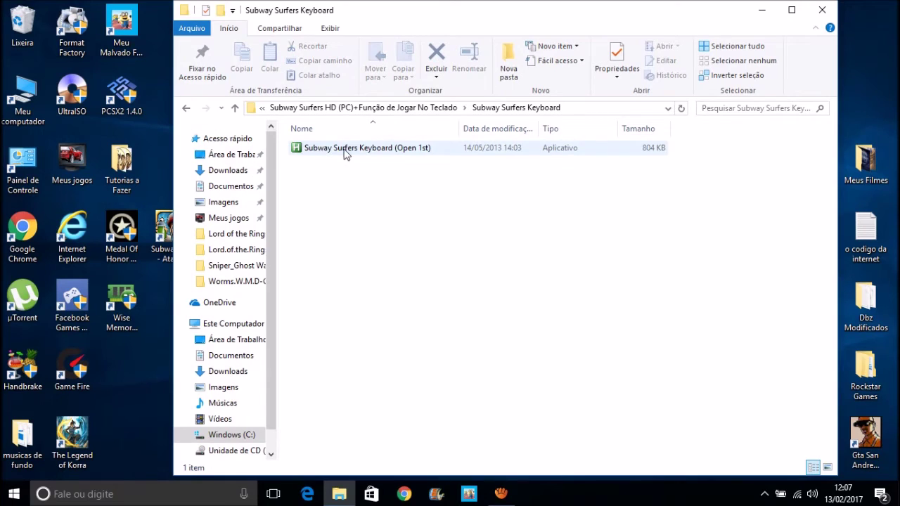
{"action": "left_click", "coordinate": [344, 154]}
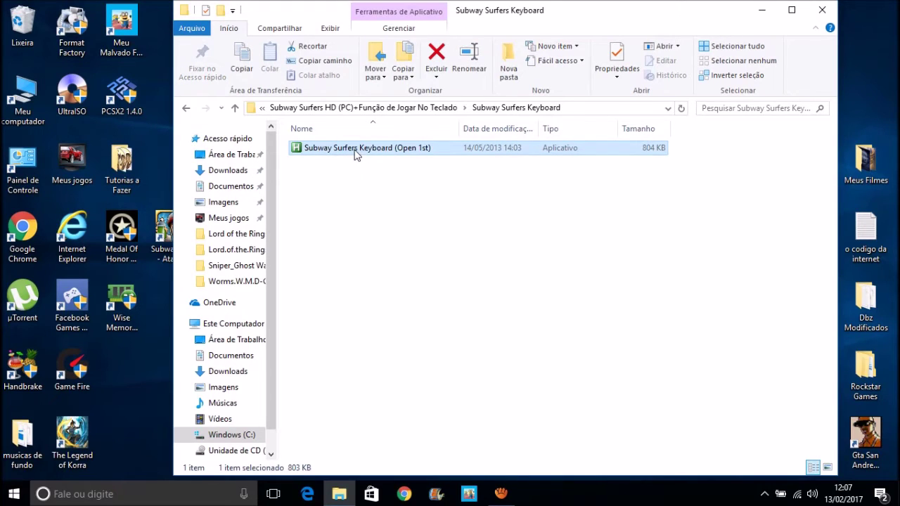
{"action": "right_click", "coordinate": [353, 149]}
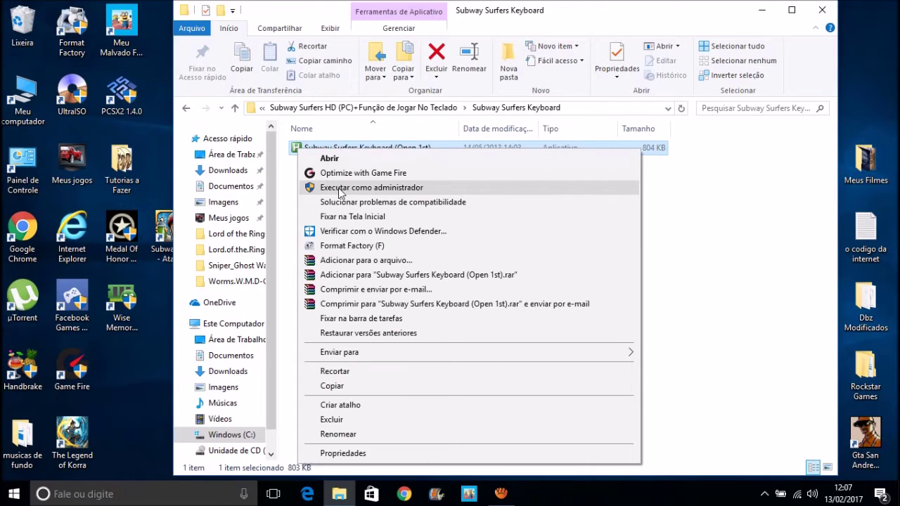
{"action": "left_click", "coordinate": [341, 189]}
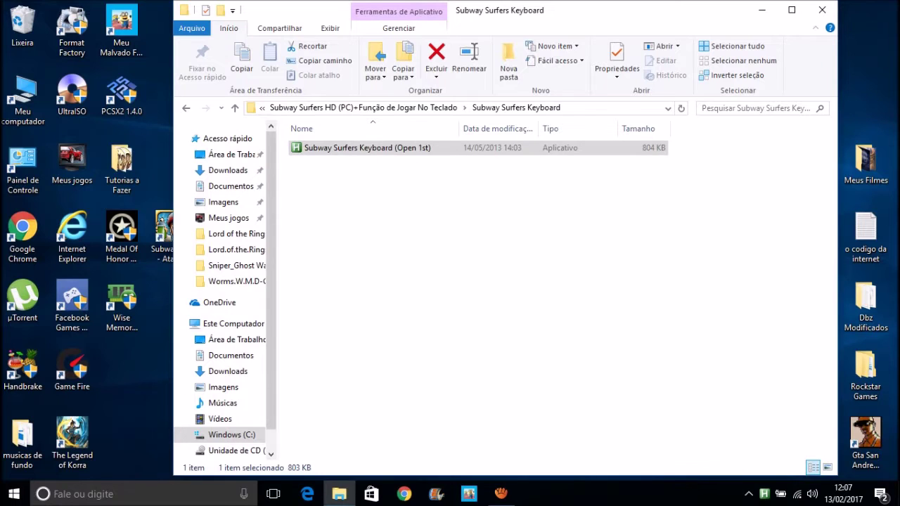
{"action": "left_click", "coordinate": [764, 494]}
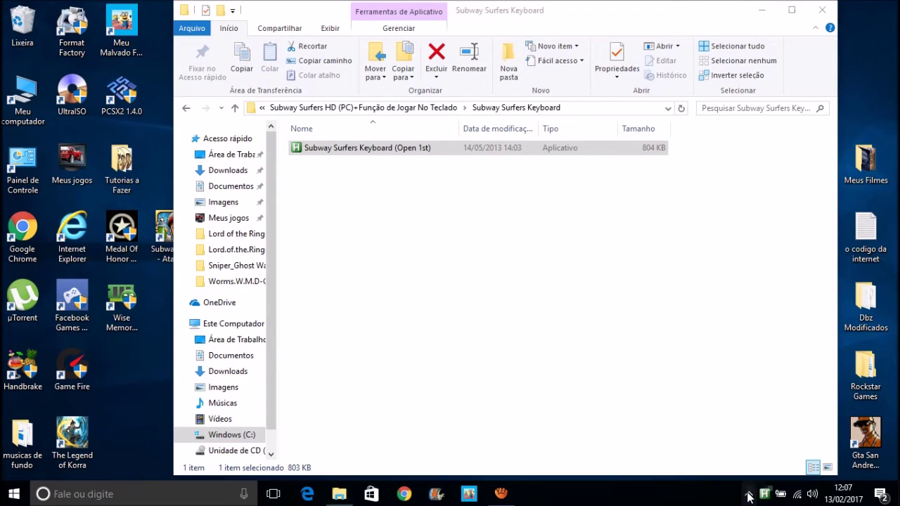
{"action": "left_click", "coordinate": [812, 17]}
Place the game shortcut beside the archive on the desktop and change its name to SubwaySurfers in its properties
{"action": "left_click_drag", "start_coordinate": [191, 259], "coordinate": [370, 254]}
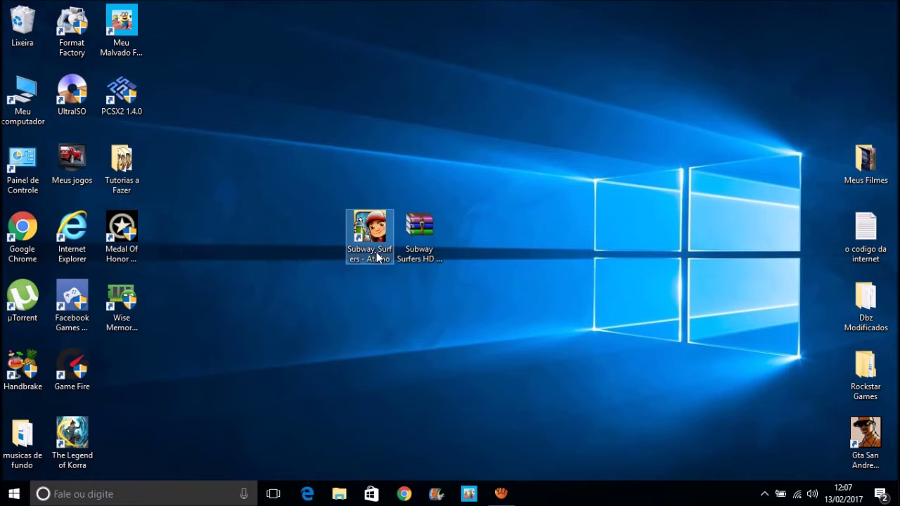
{"action": "right_click", "coordinate": [367, 253]}
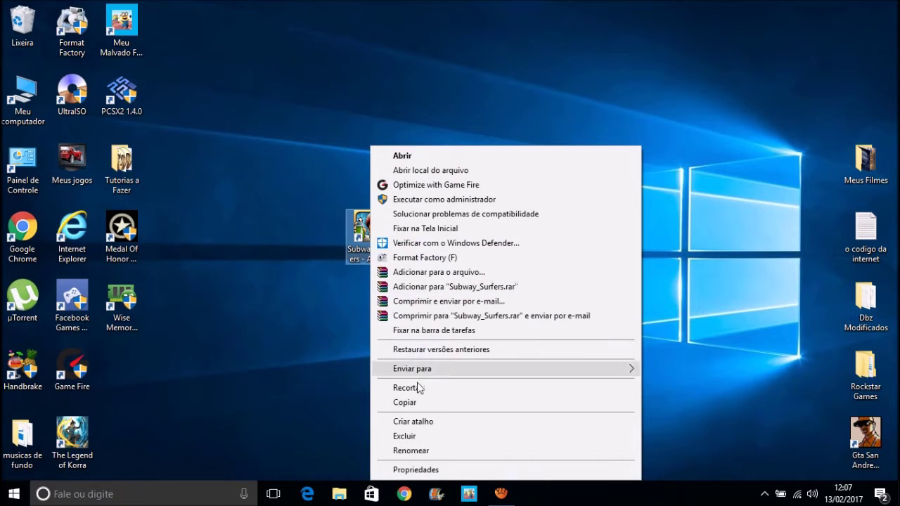
{"action": "left_click", "coordinate": [394, 469]}
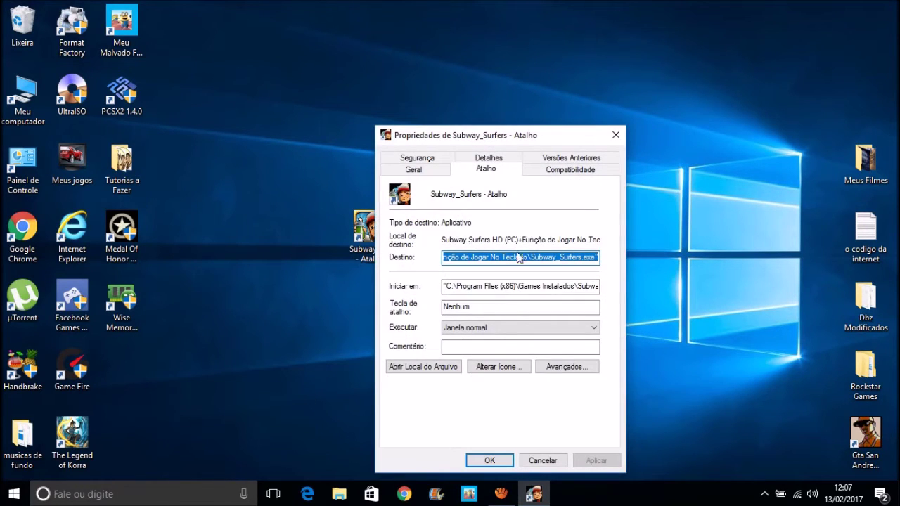
{"action": "left_click", "coordinate": [412, 172]}
{"action": "left_click_drag", "start_coordinate": [527, 195], "coordinate": [491, 197]}
{"action": "key", "text": "Delete"}
{"action": "left_click", "coordinate": [469, 197]}
{"action": "key", "text": "BackSpace"}
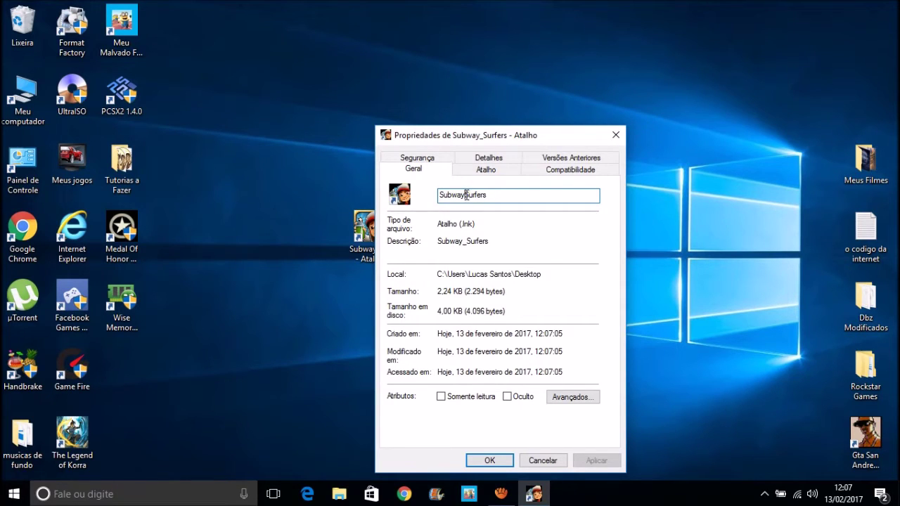
{"action": "left_click", "coordinate": [514, 223]}
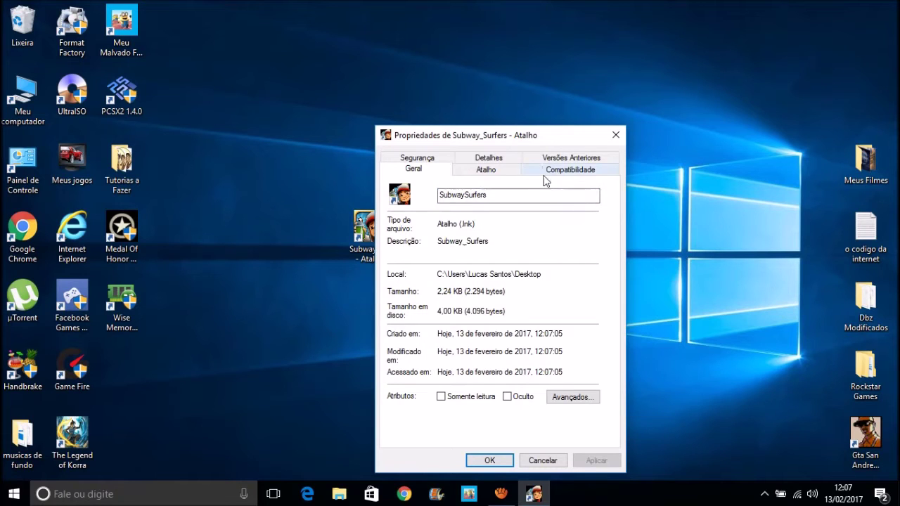
Set the game shortcut's compatibility to run the program as administrator and save its properties
{"action": "left_click", "coordinate": [567, 172]}
{"action": "left_click", "coordinate": [406, 389]}
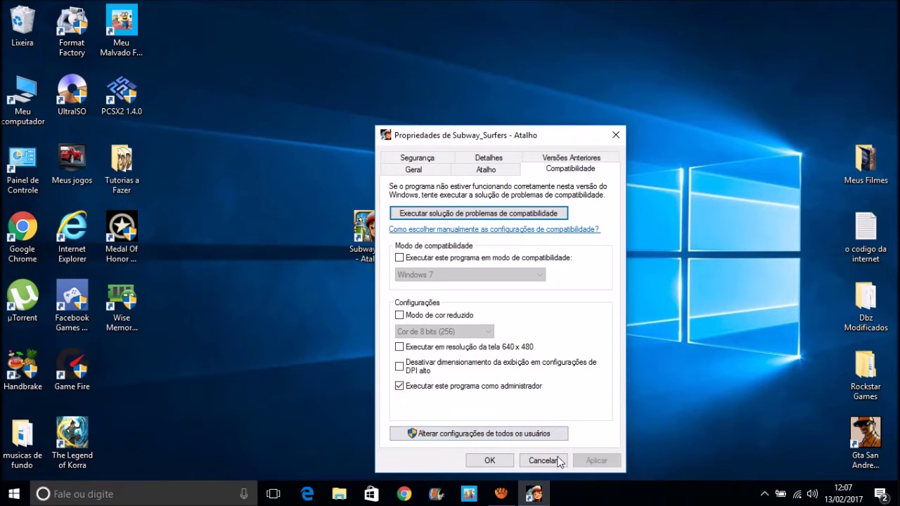
{"action": "left_click", "coordinate": [489, 460]}
Launch the game from its desktop shortcut and look at the screen resolution choices in the configuration window
{"action": "double_click", "coordinate": [366, 239]}
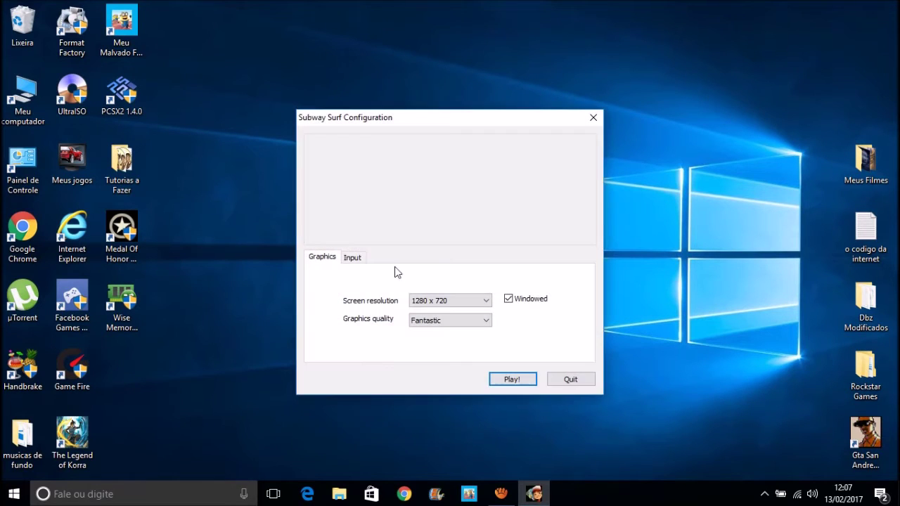
{"action": "left_click_drag", "start_coordinate": [362, 120], "coordinate": [355, 85]}
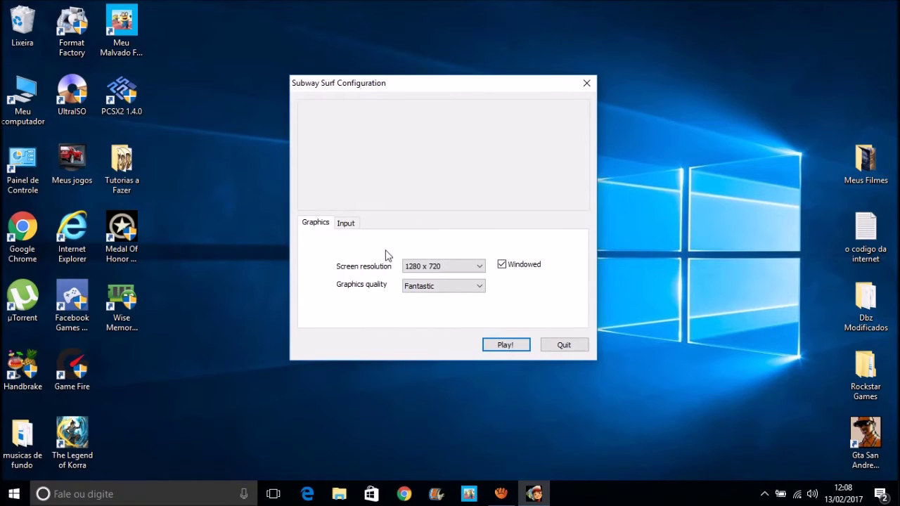
{"action": "left_click", "coordinate": [415, 271]}
{"action": "left_click", "coordinate": [423, 273]}
Check the hidden notification area icons for the running keyboard control program
{"action": "left_click", "coordinate": [765, 495]}
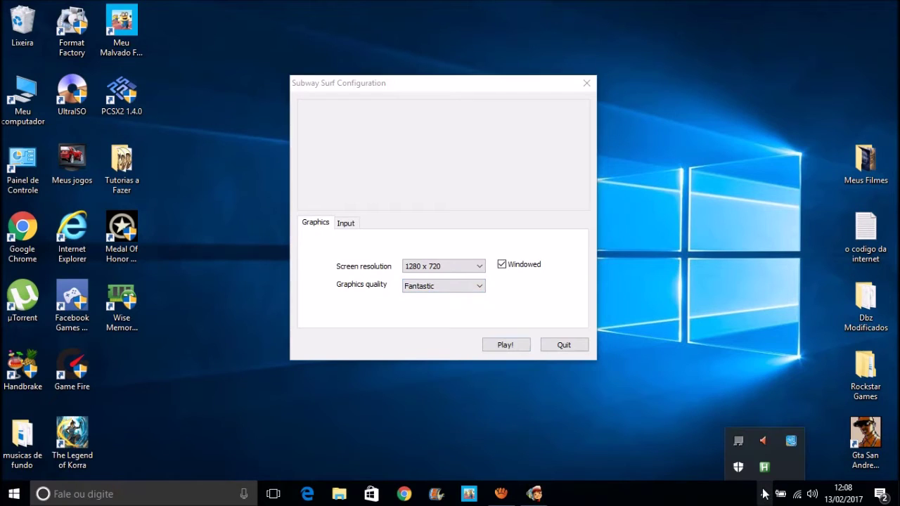
{"action": "left_click", "coordinate": [392, 320]}
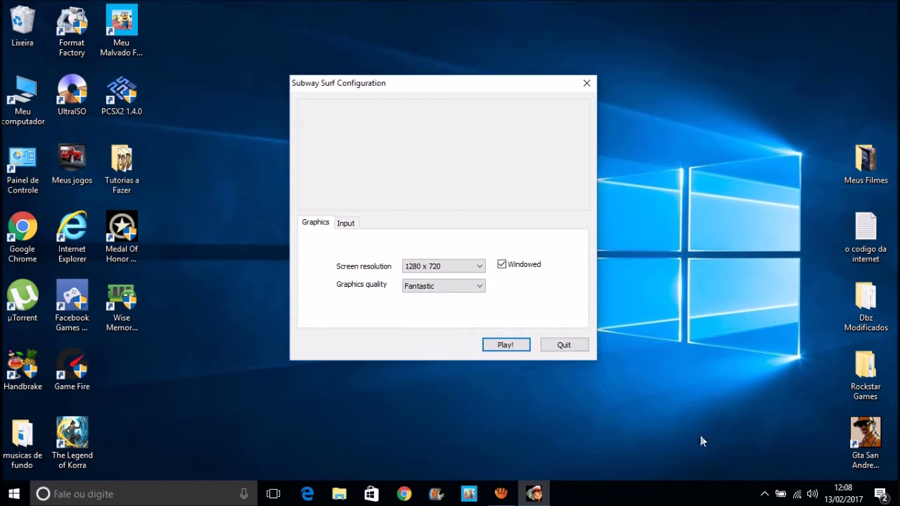
{"action": "left_click", "coordinate": [764, 494]}
{"action": "left_click", "coordinate": [764, 494]}
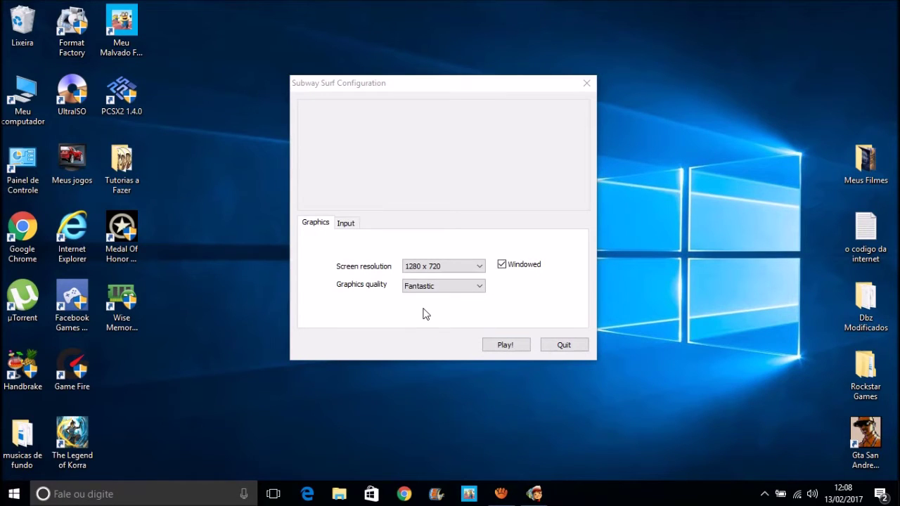
Examine the suspend, pause and exit options of the keyboard control script in the notification area
{"action": "left_click", "coordinate": [764, 494]}
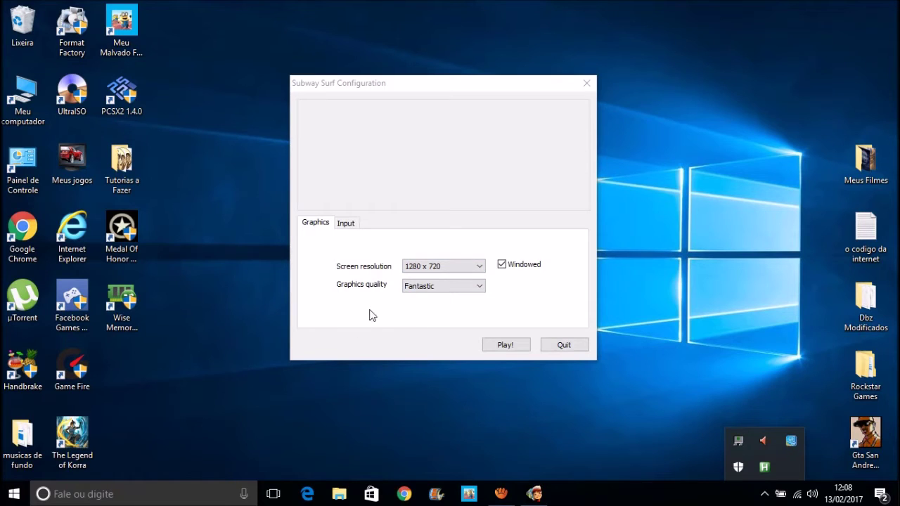
{"action": "right_click", "coordinate": [764, 469]}
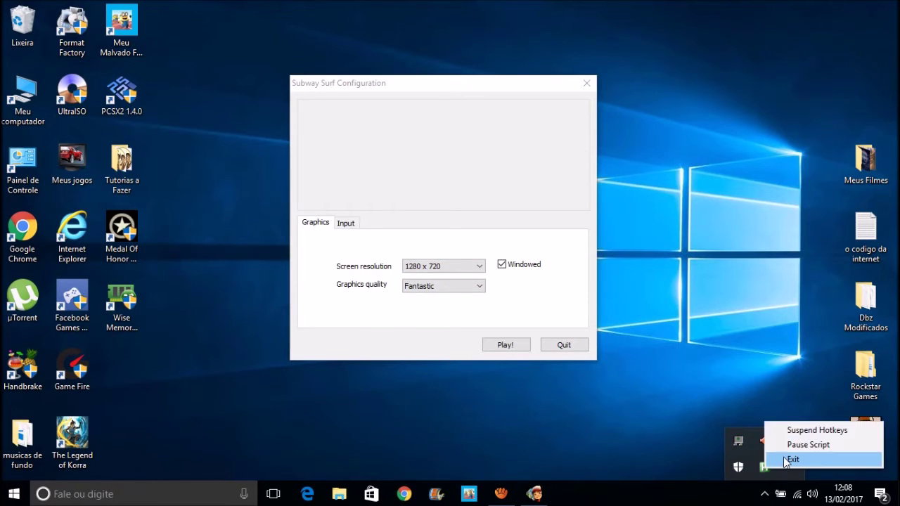
{"action": "left_click", "coordinate": [411, 310]}
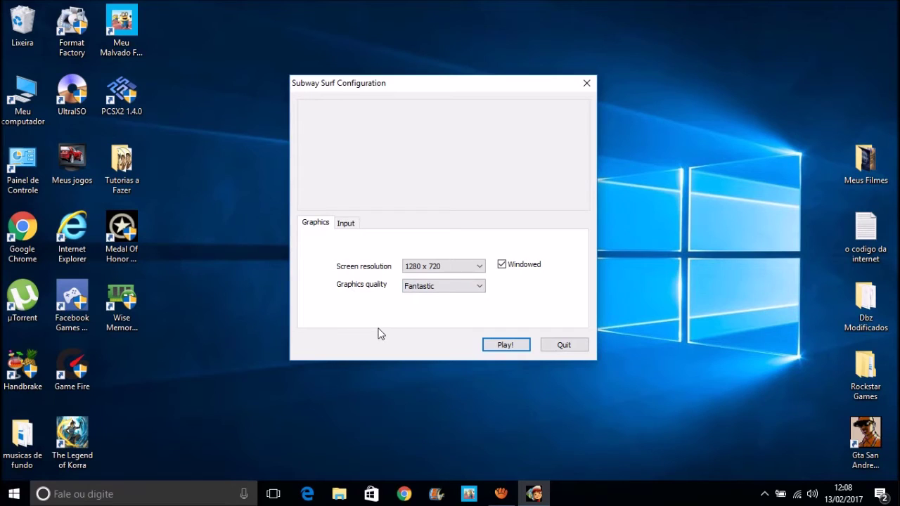
{"action": "left_click", "coordinate": [766, 493]}
{"action": "left_click", "coordinate": [768, 490]}
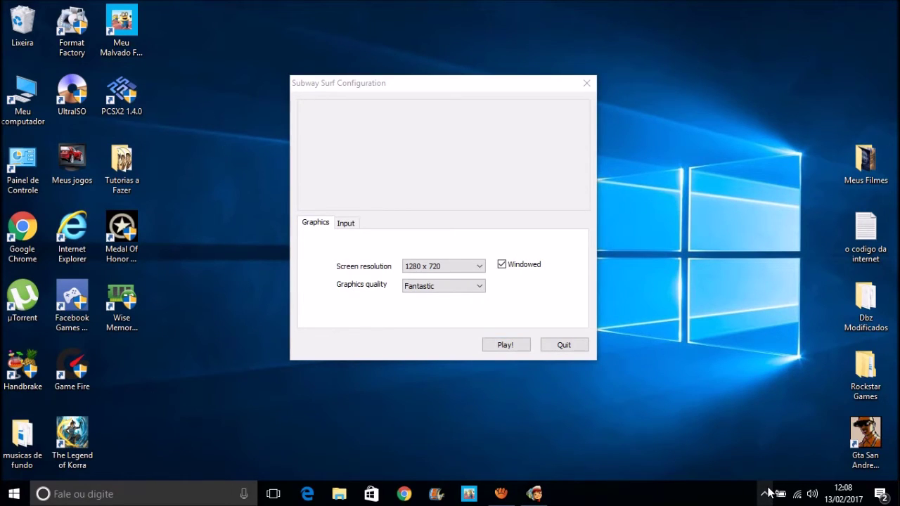
{"action": "left_click", "coordinate": [382, 305]}
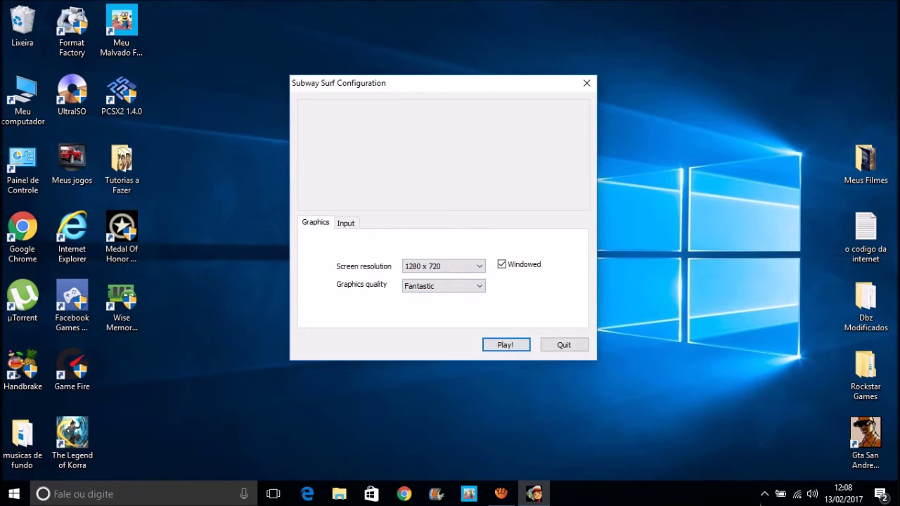
{"action": "left_click", "coordinate": [766, 493]}
{"action": "right_click", "coordinate": [769, 467]}
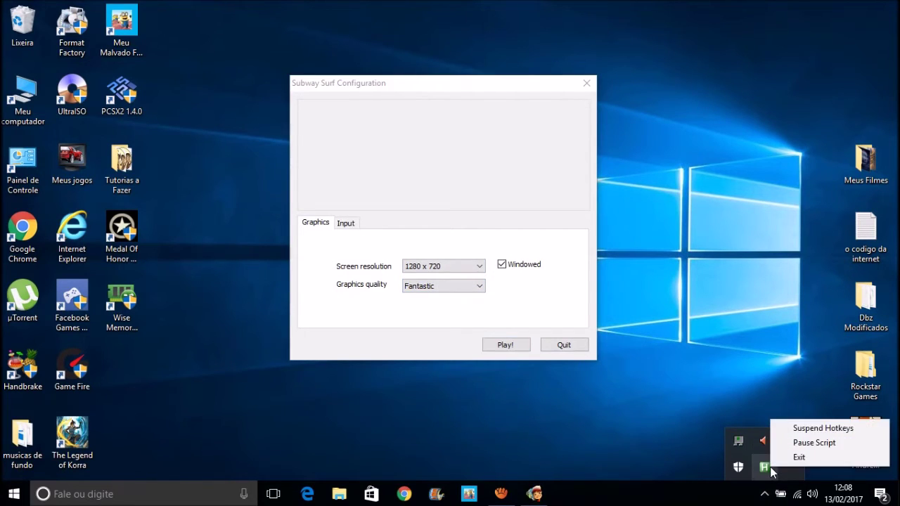
{"action": "left_click", "coordinate": [391, 324]}
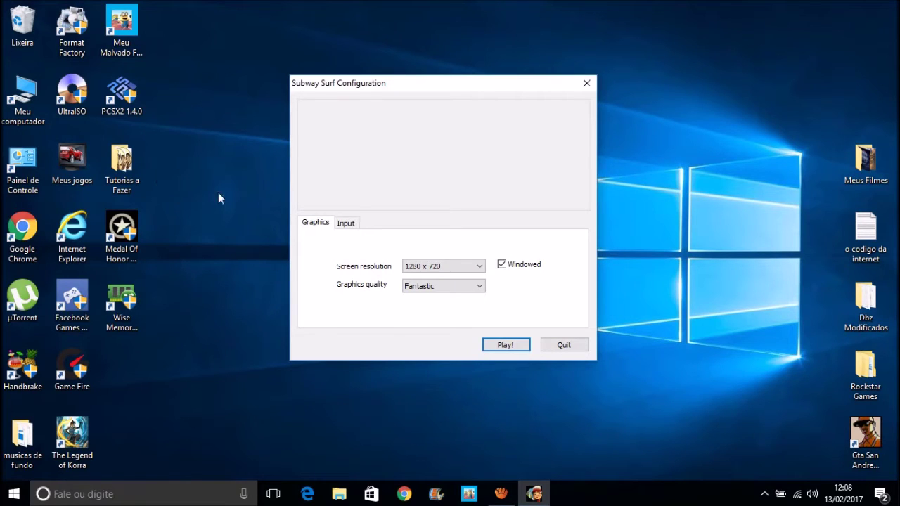
Check the input settings in the configuration window and set the screen resolution to 800 x 600
{"action": "left_click", "coordinate": [344, 224]}
{"action": "left_click", "coordinate": [321, 227]}
{"action": "left_click", "coordinate": [464, 266]}
{"action": "left_click", "coordinate": [440, 271]}
{"action": "left_click", "coordinate": [440, 270]}
{"action": "left_click", "coordinate": [424, 305]}
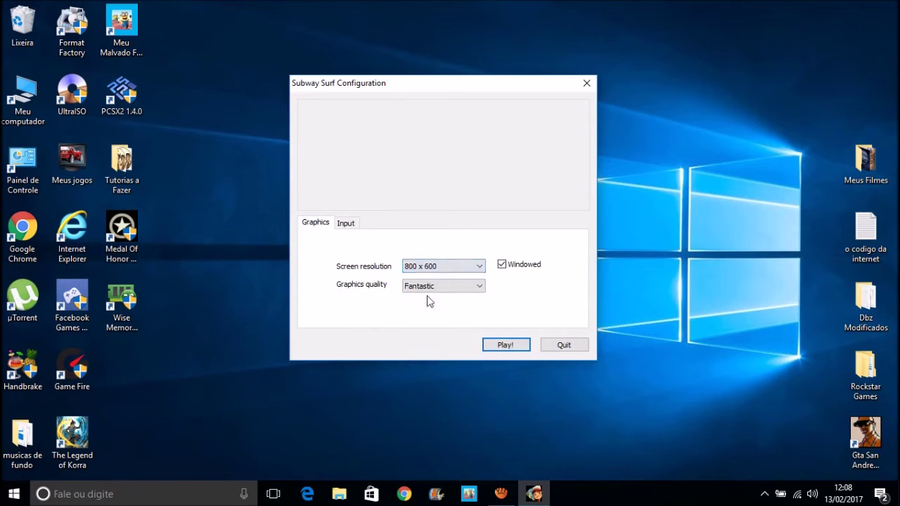
Keep the graphics quality at Fantastic with windowed mode enabled and start the game
{"action": "left_click", "coordinate": [438, 287]}
{"action": "left_click", "coordinate": [438, 296]}
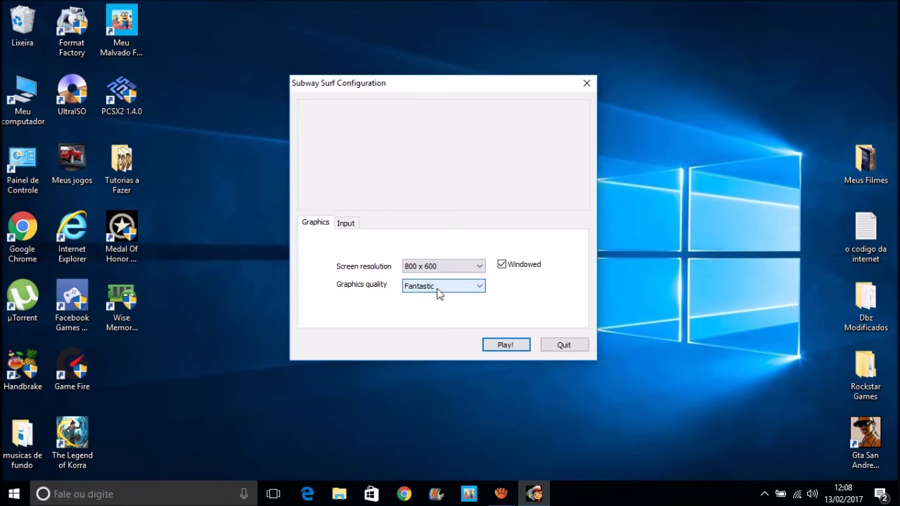
{"action": "left_click", "coordinate": [508, 265]}
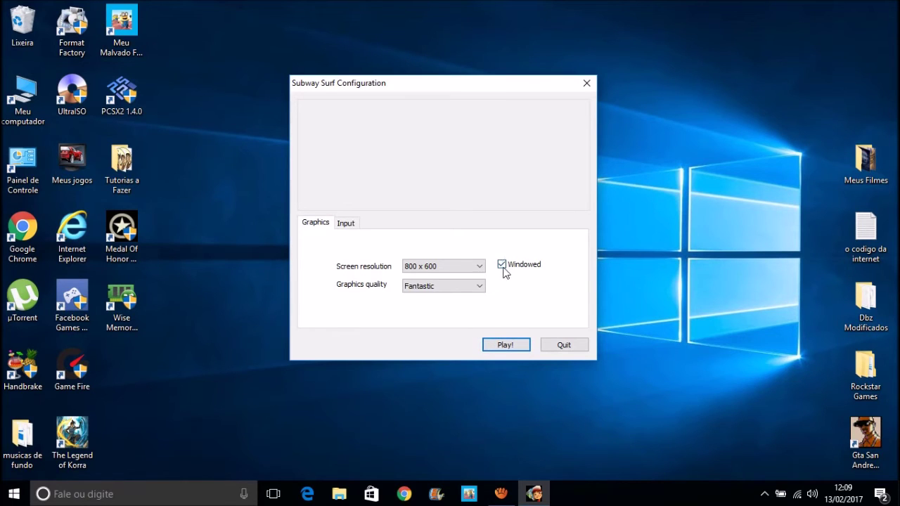
{"action": "left_click", "coordinate": [497, 348]}
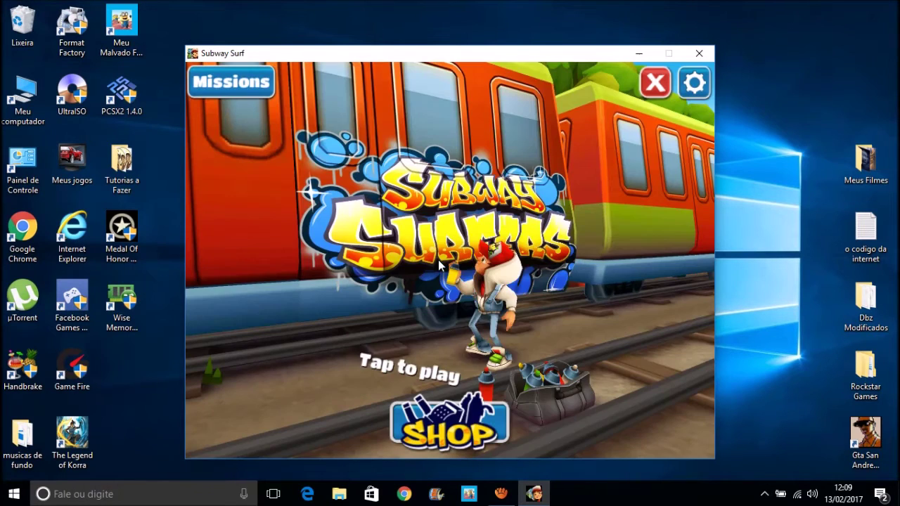
View the shop, return to the main menu and play a test run using keyboard control
{"action": "left_click", "coordinate": [445, 404]}
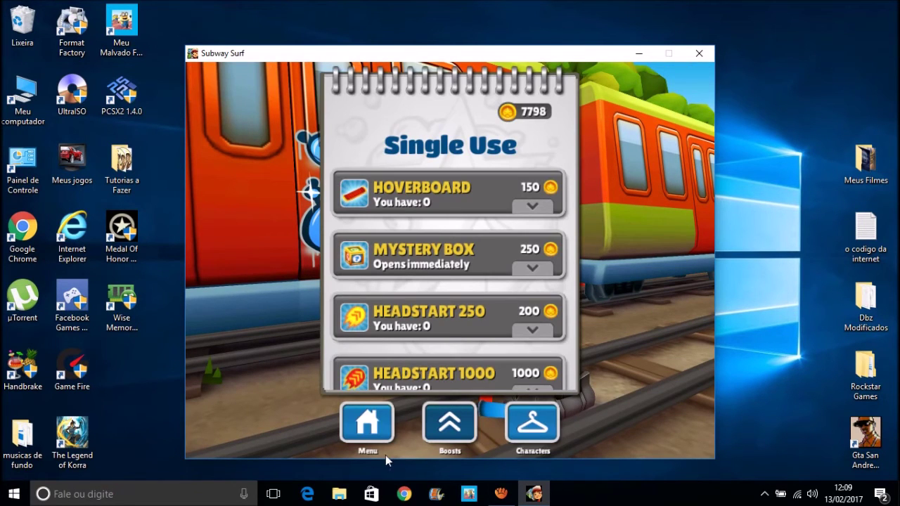
{"action": "left_click", "coordinate": [367, 423]}
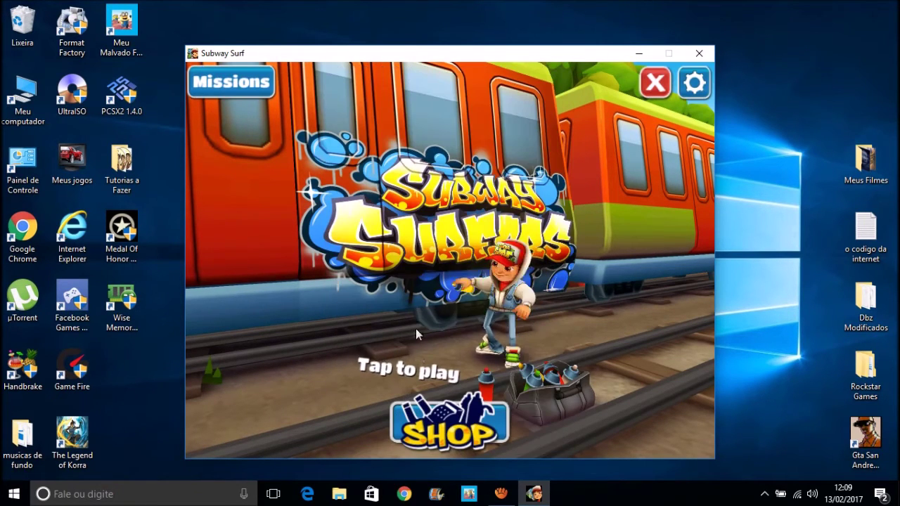
{"action": "left_click", "coordinate": [411, 293]}
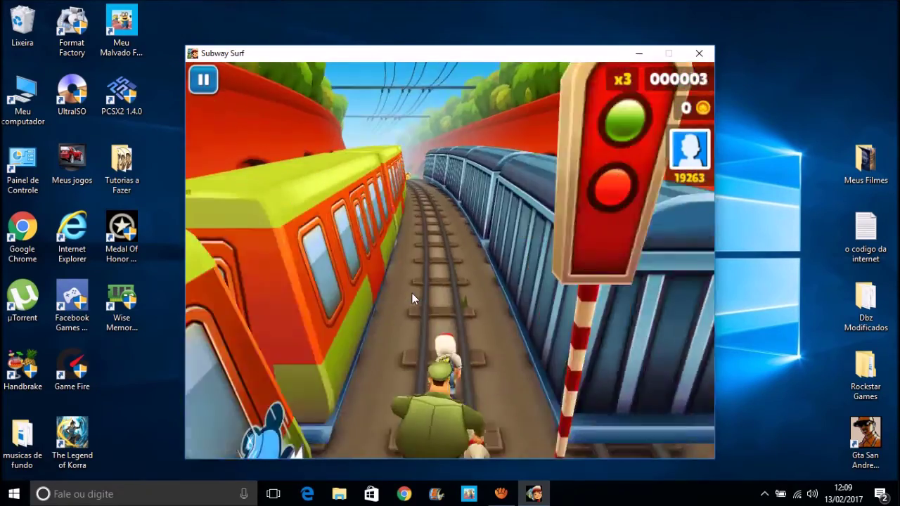
{"action": "key", "text": "Up"}
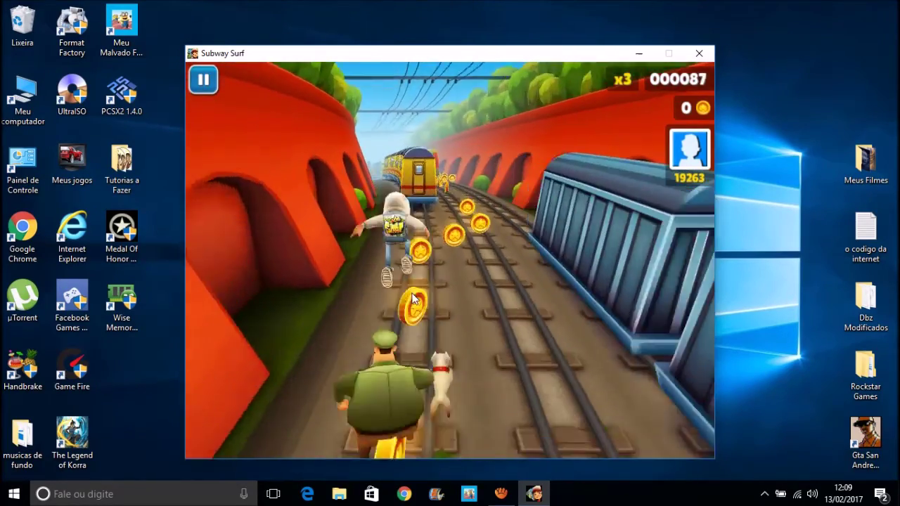
{"action": "key", "text": "Right"}
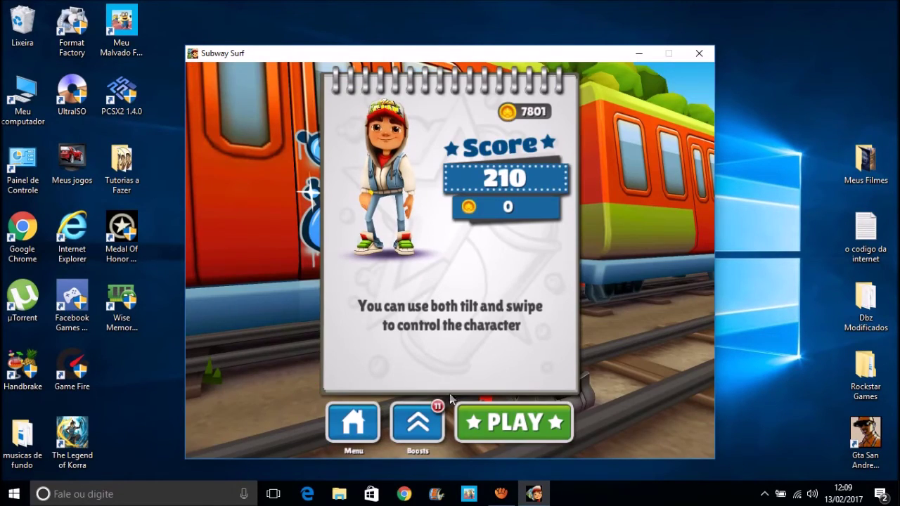
Play another run, pausing and resuming it once, and return to the main menu from the score page
{"action": "left_click", "coordinate": [498, 420]}
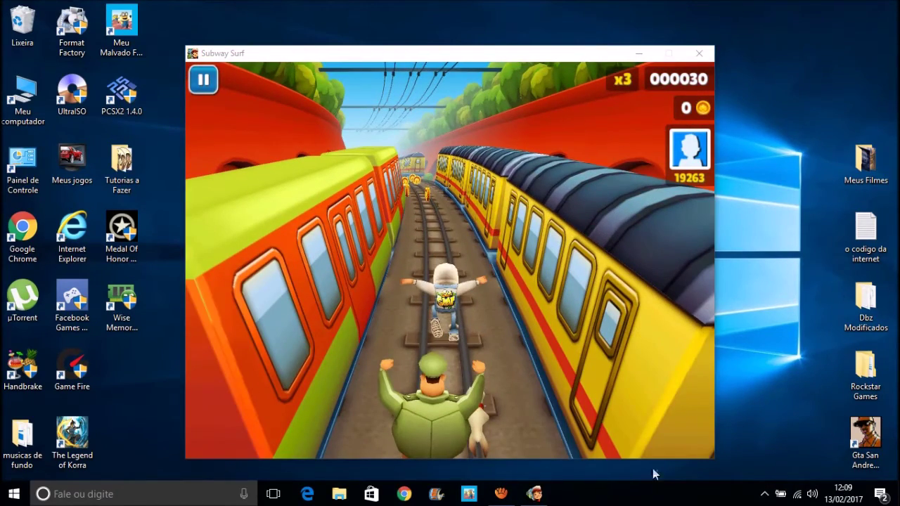
{"action": "left_click", "coordinate": [198, 78]}
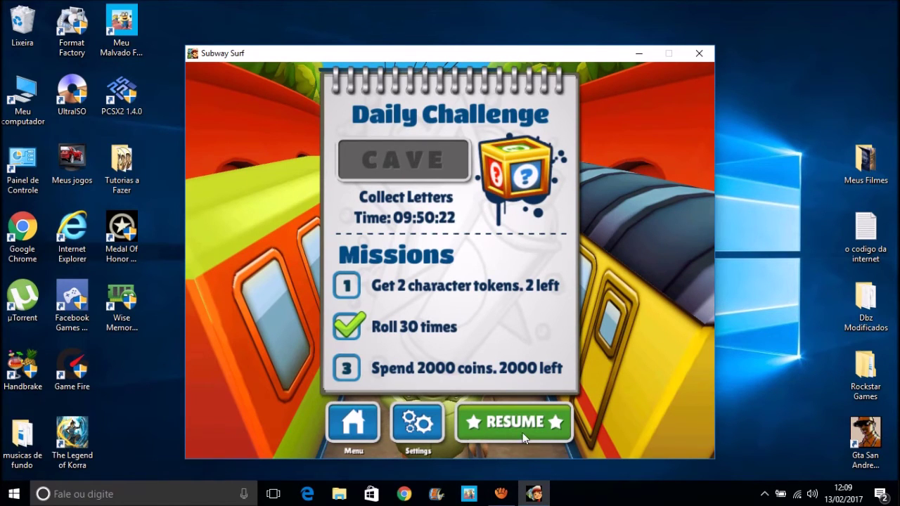
{"action": "left_click", "coordinate": [497, 428]}
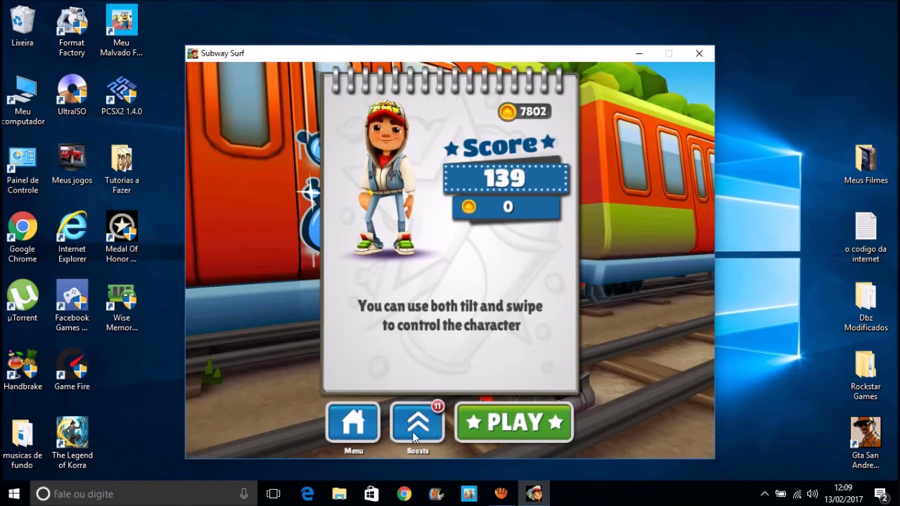
{"action": "left_click", "coordinate": [353, 421]}
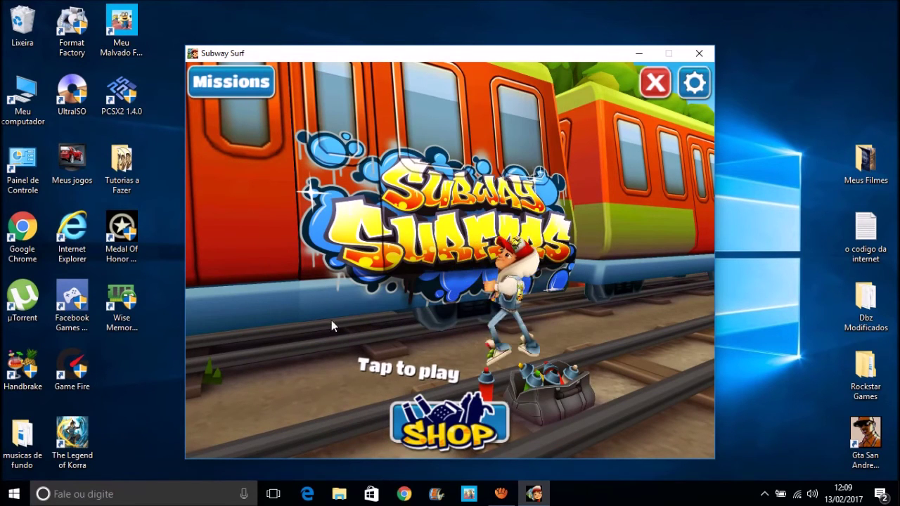
Start a new run, pause and resume it, and steer the runner between the tracks with the keyboard
{"action": "left_click", "coordinate": [509, 235]}
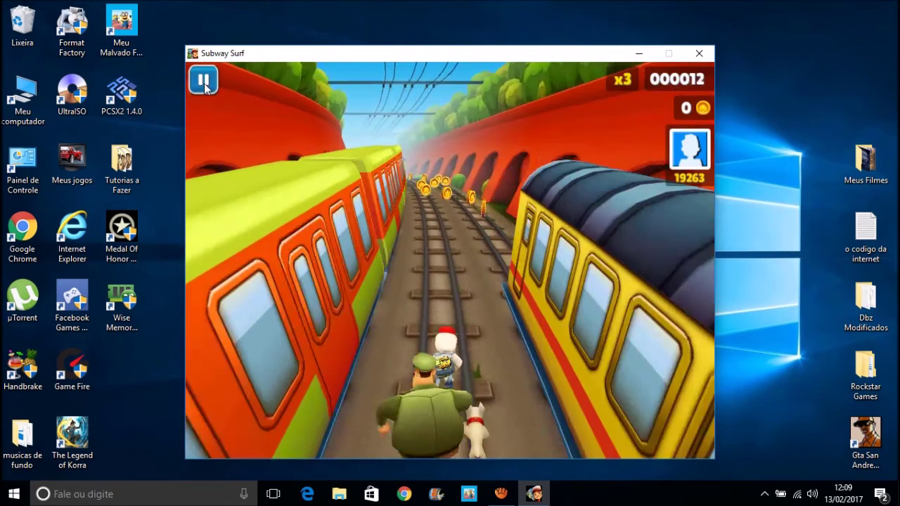
{"action": "left_click", "coordinate": [203, 80]}
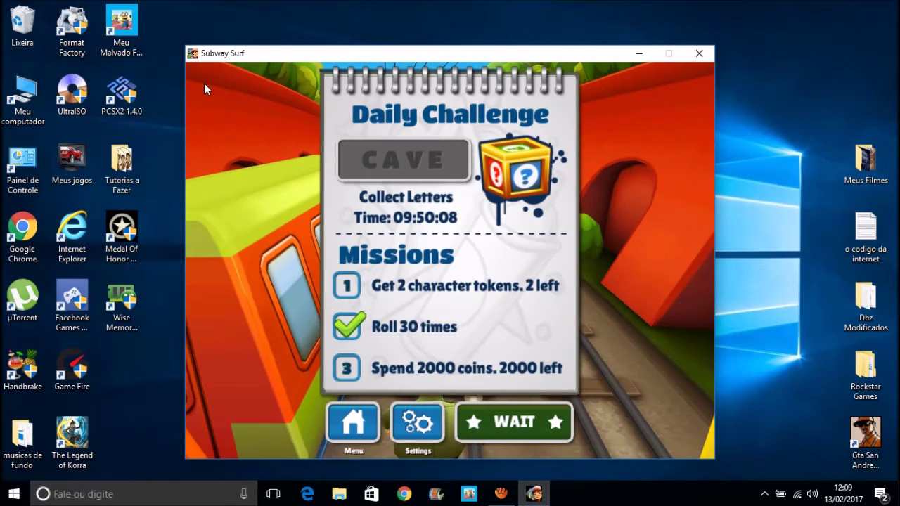
{"action": "left_click", "coordinate": [498, 420]}
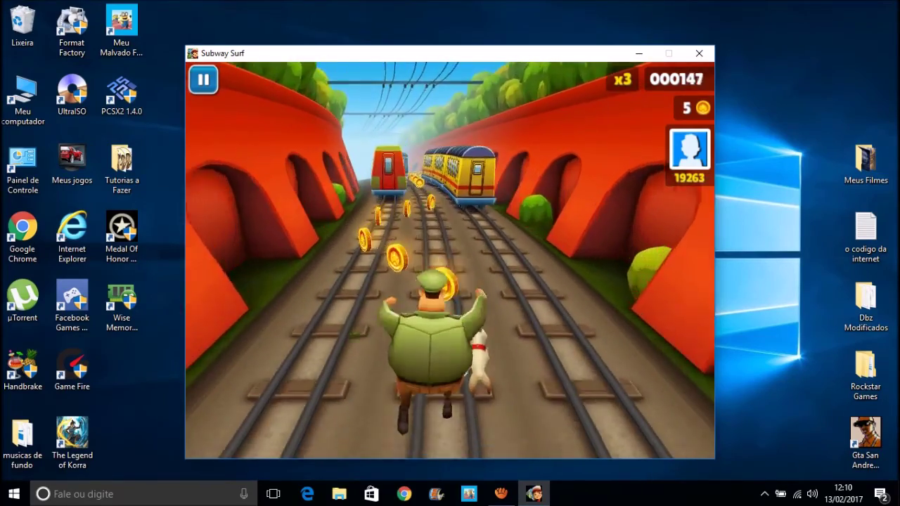
{"action": "key", "text": "Left"}
{"action": "key", "text": "Right"}
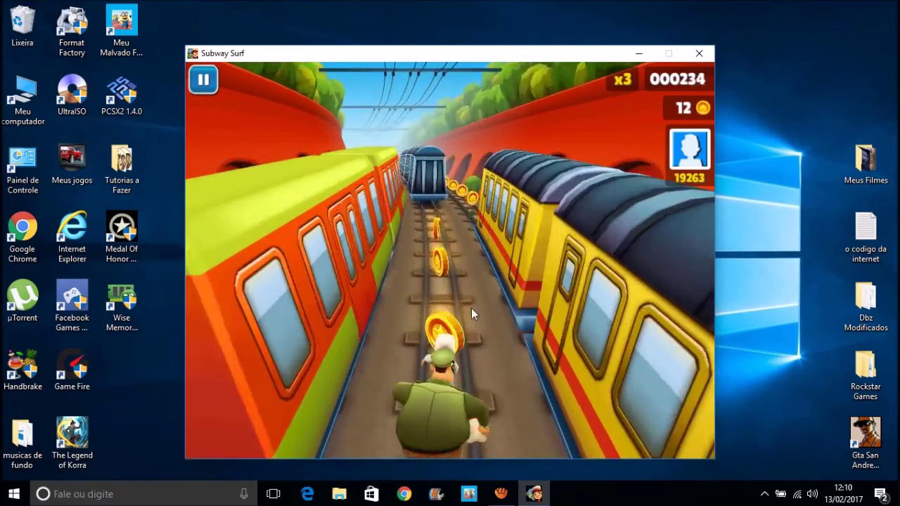
{"action": "key", "text": "Right"}
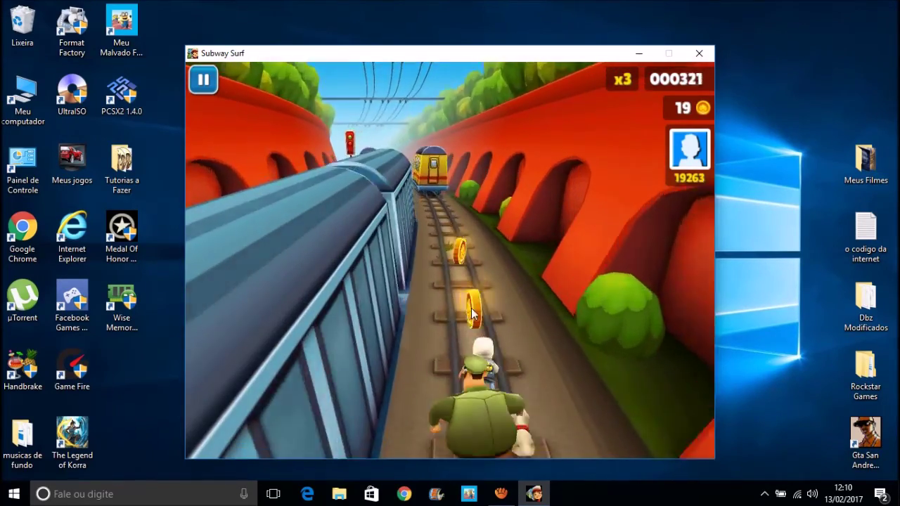
{"action": "key", "text": "Left"}
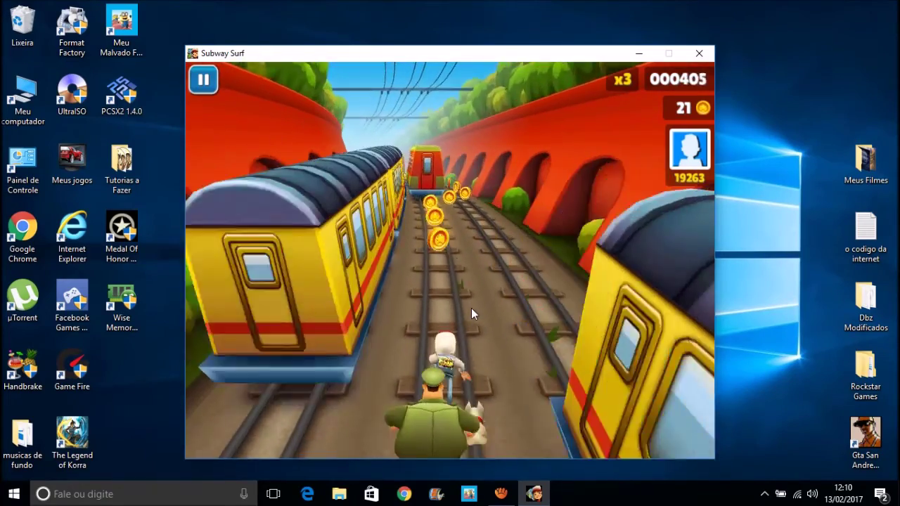
{"action": "key", "text": "Right"}
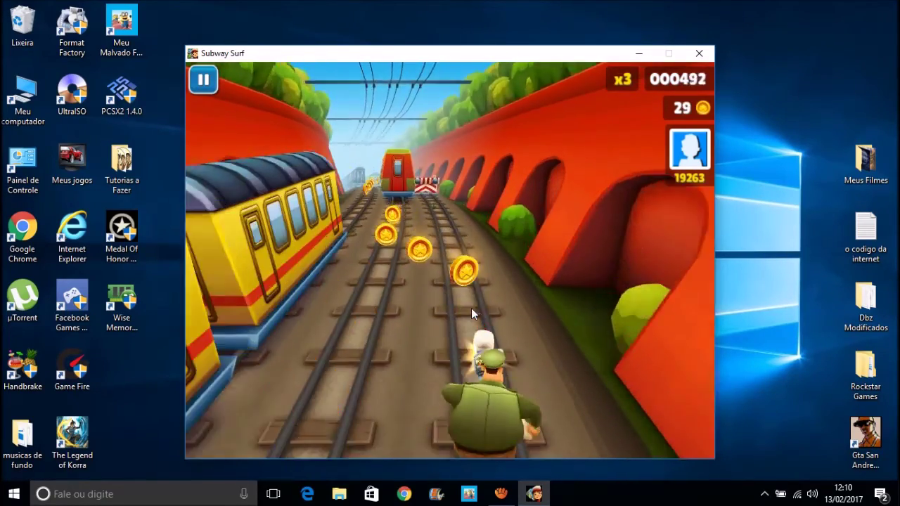
{"action": "key", "text": "Left"}
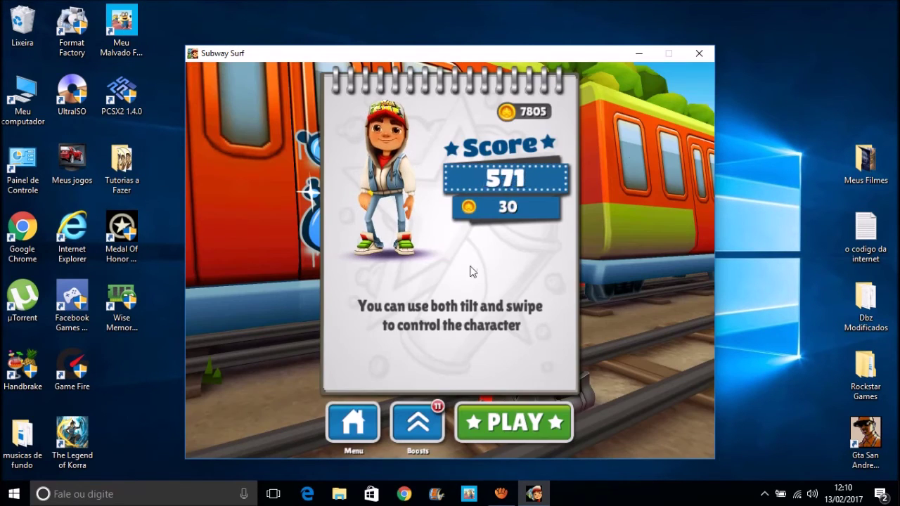
Quit the game from its main menu and exit the keyboard control script in the notification area
{"action": "left_click", "coordinate": [353, 420]}
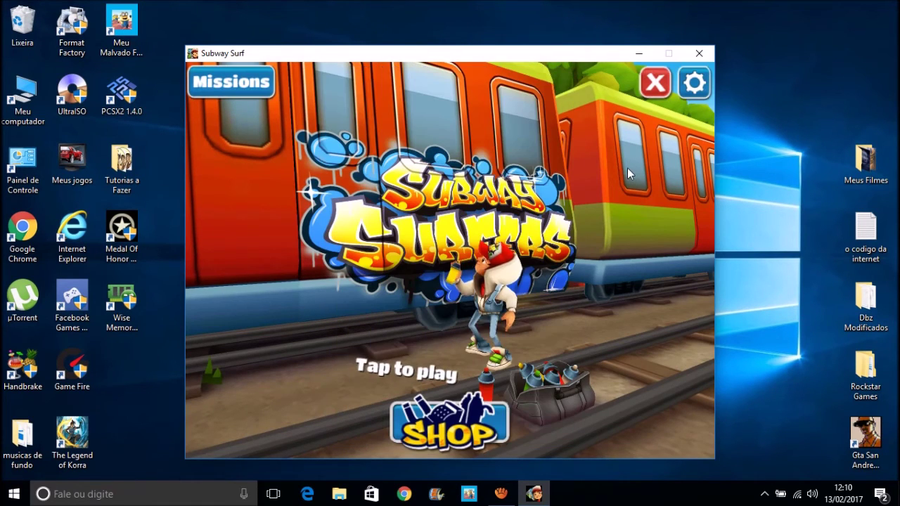
{"action": "left_click", "coordinate": [652, 87]}
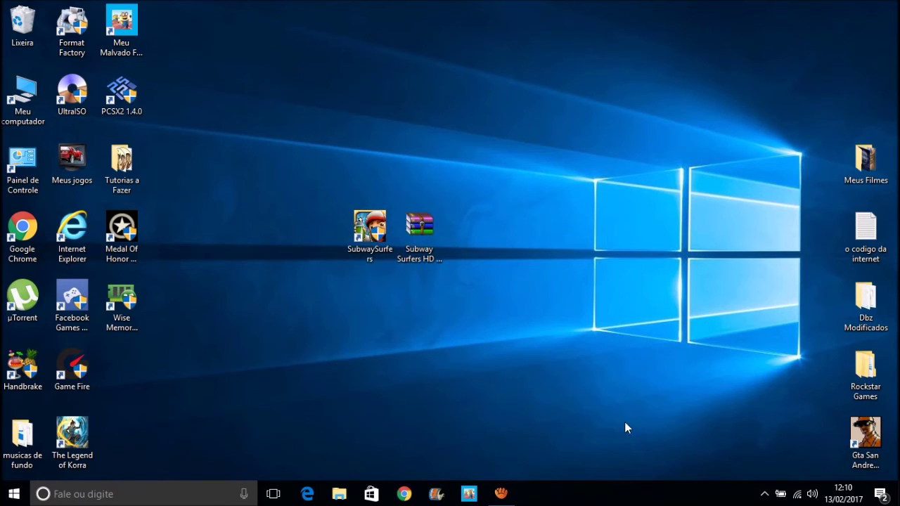
{"action": "left_click", "coordinate": [764, 494]}
{"action": "right_click", "coordinate": [764, 468]}
{"action": "left_click", "coordinate": [777, 458]}
{"action": "left_click_drag", "start_coordinate": [477, 368], "coordinate": [344, 208]}
{"action": "left_click", "coordinate": [291, 122]}
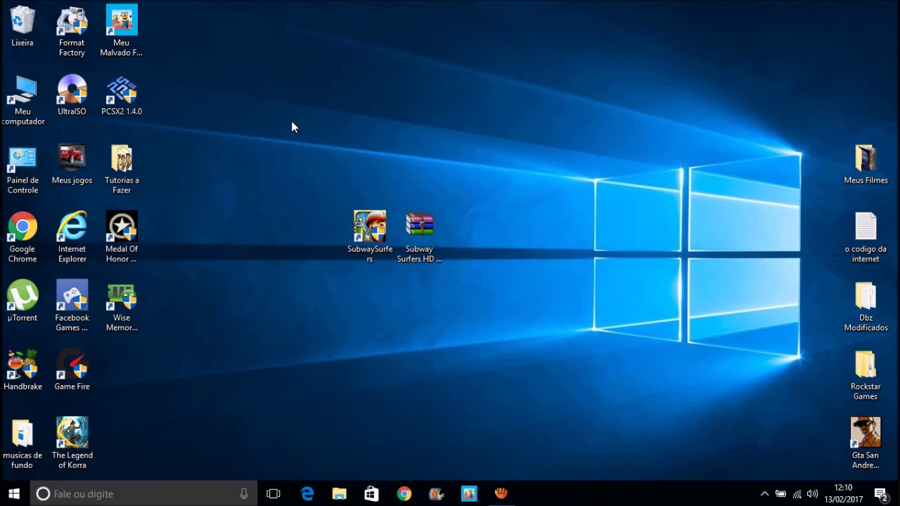